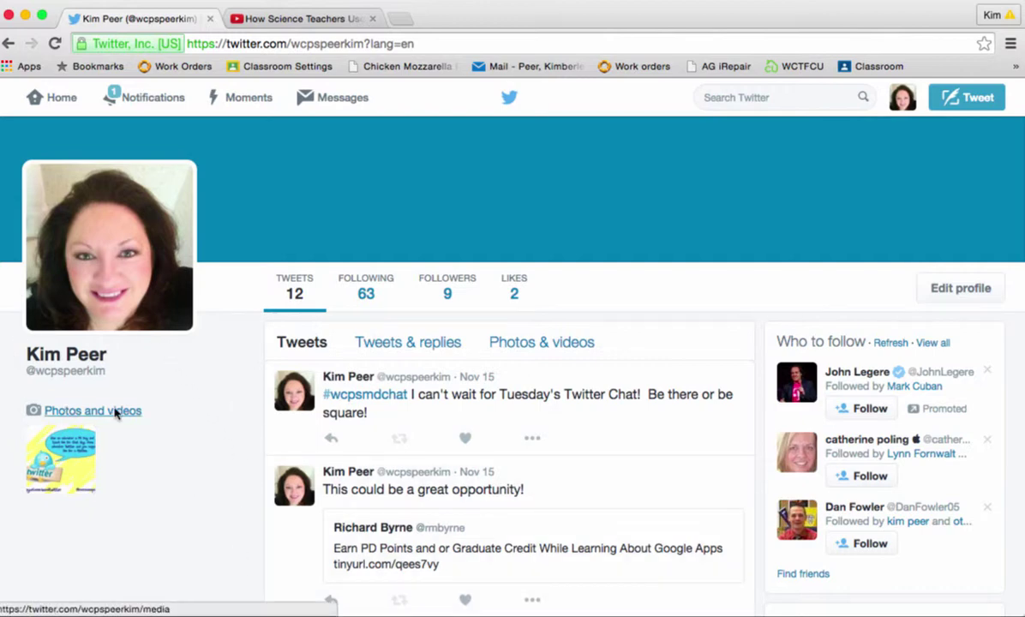
Start a new tweet and attach the image Twitter Pic.jpeg from the Desktop folder.
{"action": "left_click", "coordinate": [962, 100]}
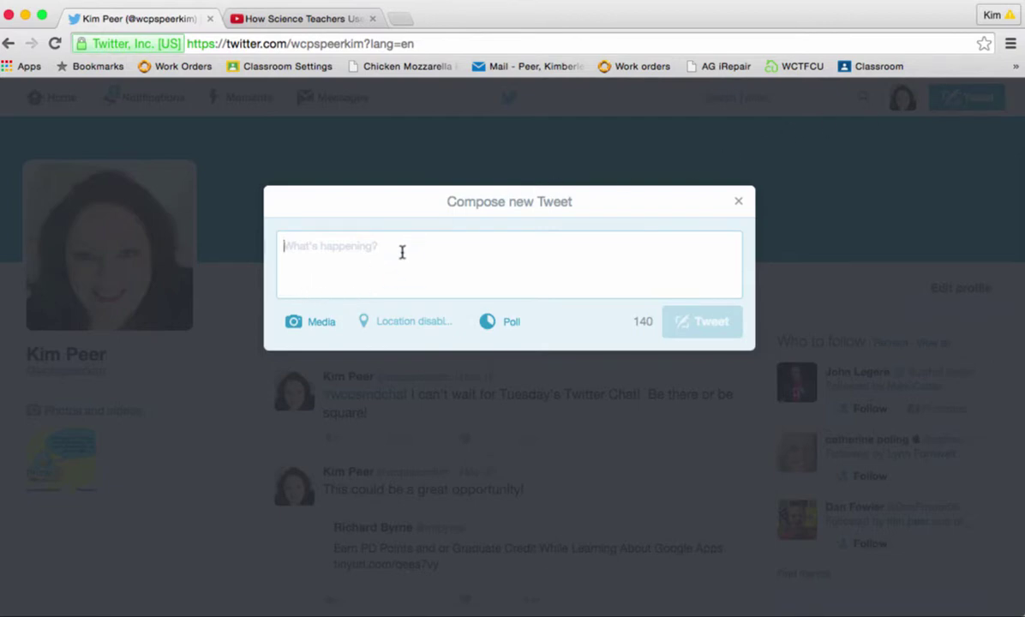
{"action": "left_click", "coordinate": [320, 324]}
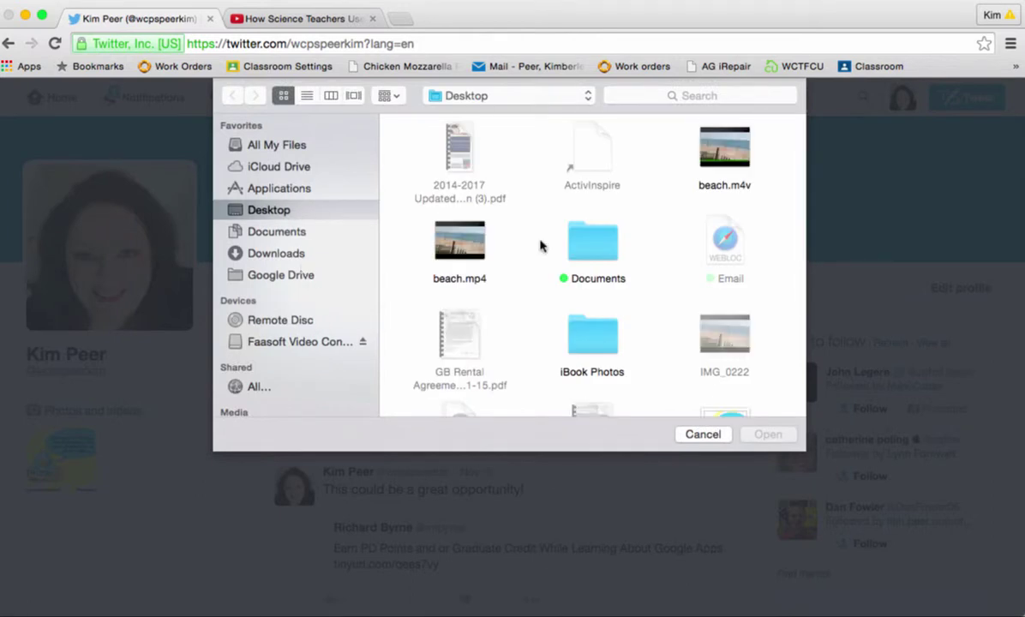
{"action": "scroll", "coordinate": [583, 274], "scroll_direction": "down", "scroll_amount": 1}
{"action": "scroll", "coordinate": [582, 275], "scroll_direction": "down", "scroll_amount": 3}
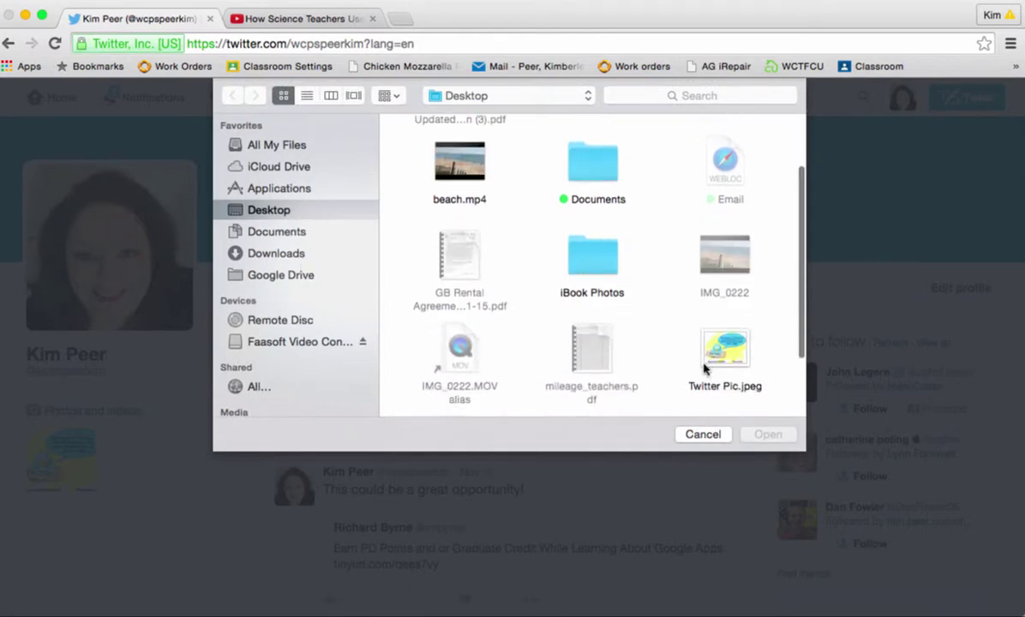
{"action": "left_click", "coordinate": [728, 379]}
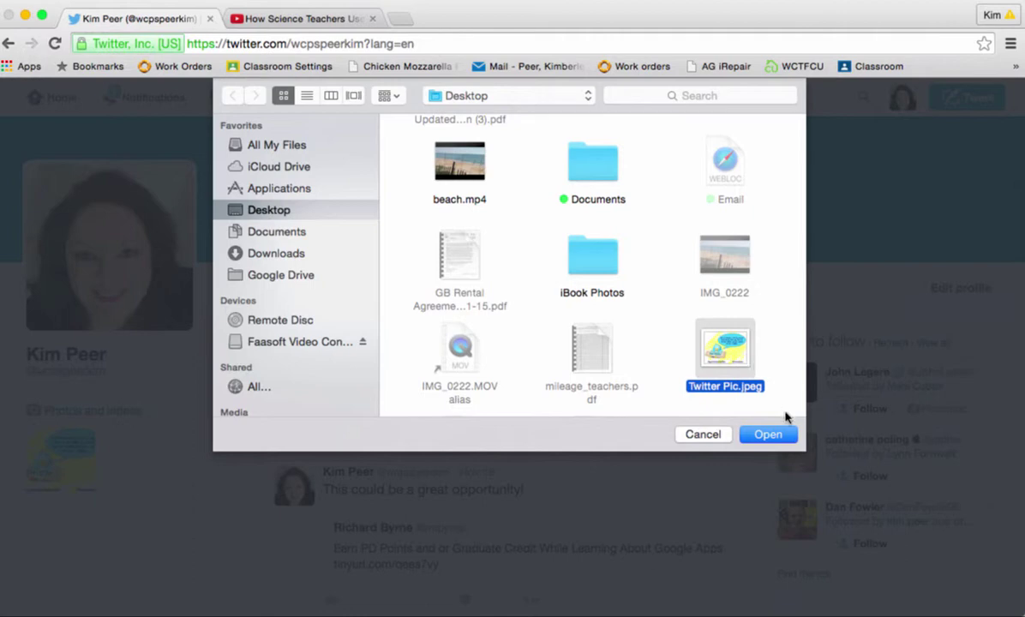
{"action": "left_click", "coordinate": [787, 437]}
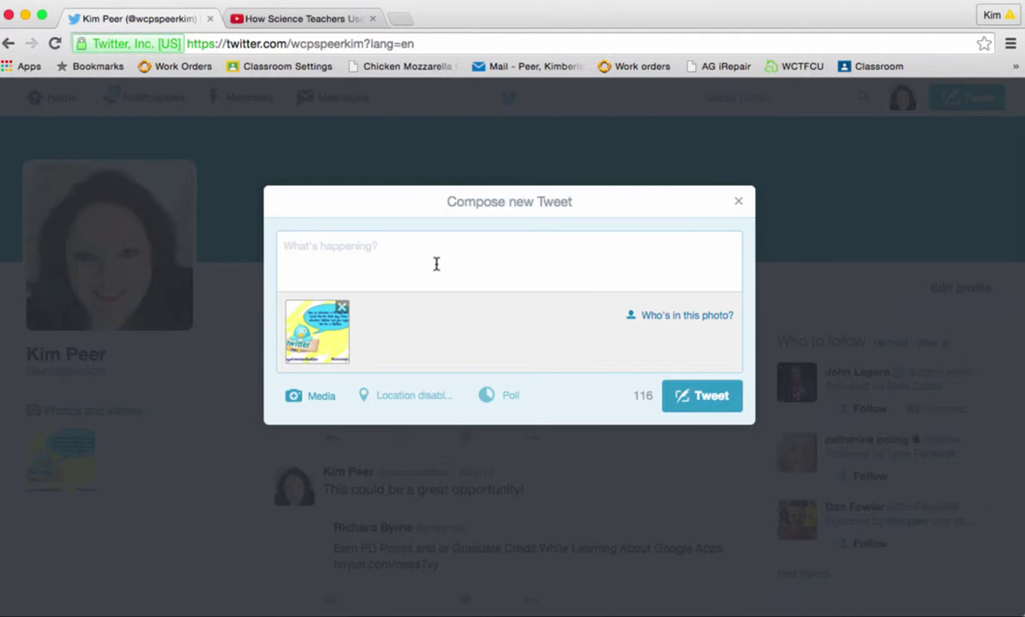
Write "What do you think?" as the tweet text and post it with the attached picture.
{"action": "type", "text": "WHAT"}
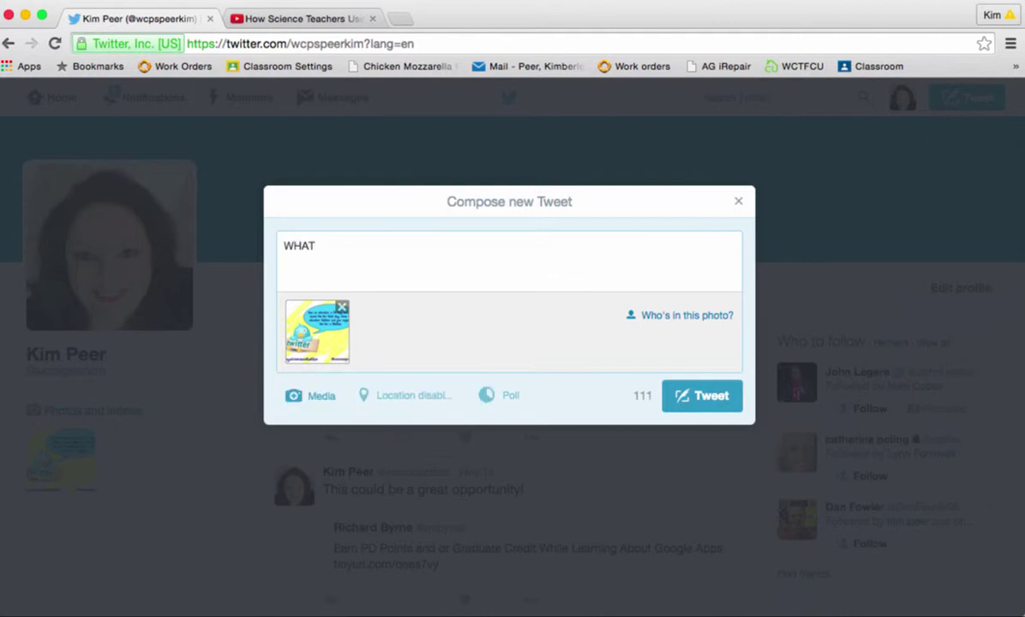
{"action": "key", "text": "BackSpace"}
{"action": "key", "text": "BackSpace"}
{"action": "key", "text": "BackSpace"}
{"action": "key", "text": "BackSpace"}
{"action": "type", "text": "hat do you think?"}
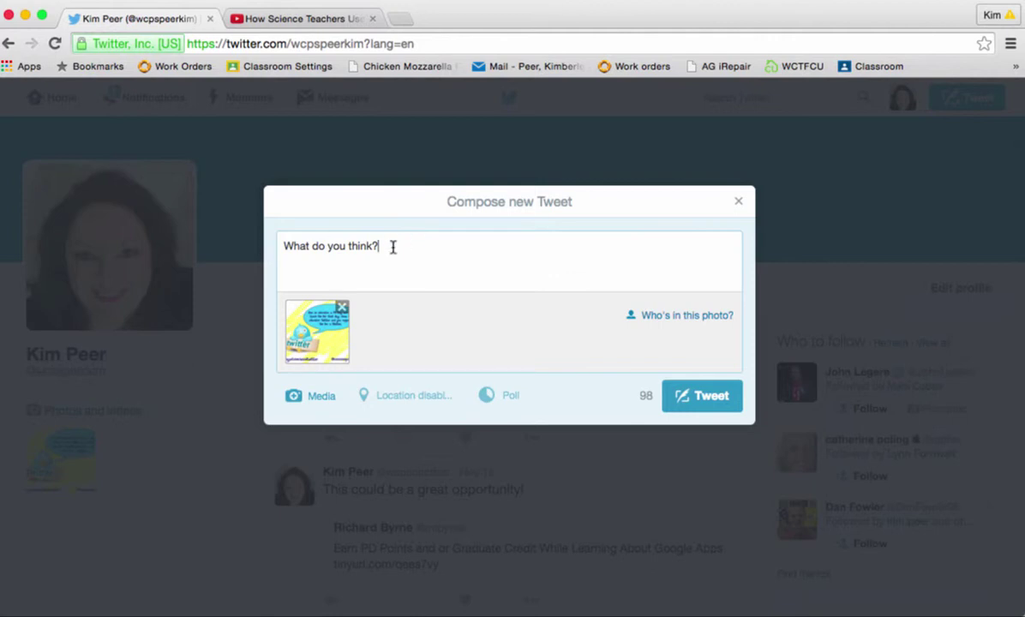
{"action": "left_click", "coordinate": [695, 398]}
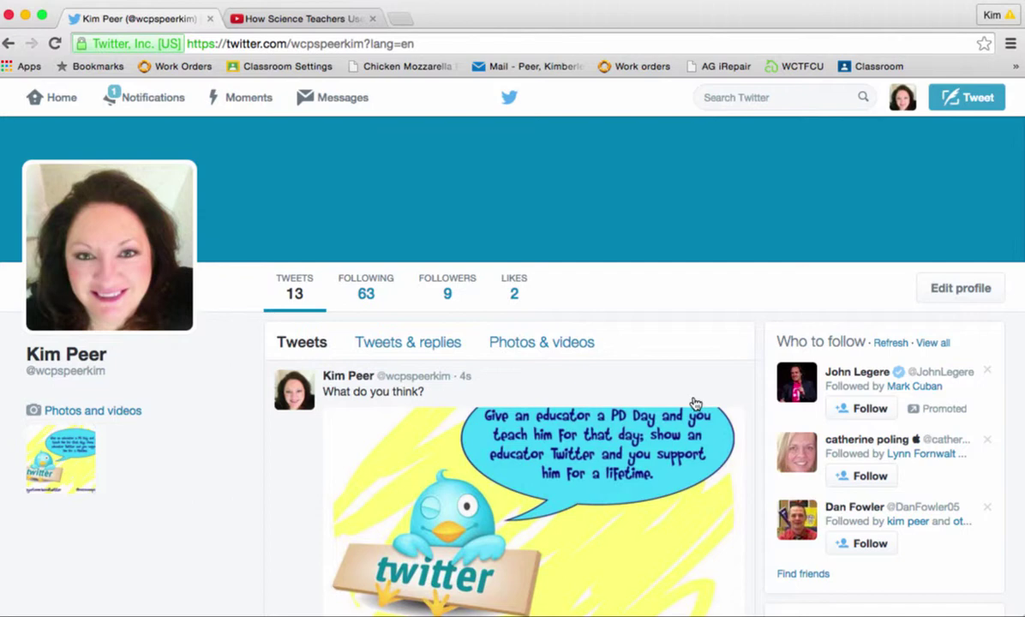
{"action": "scroll", "coordinate": [696, 403], "scroll_direction": "down", "scroll_amount": 2}
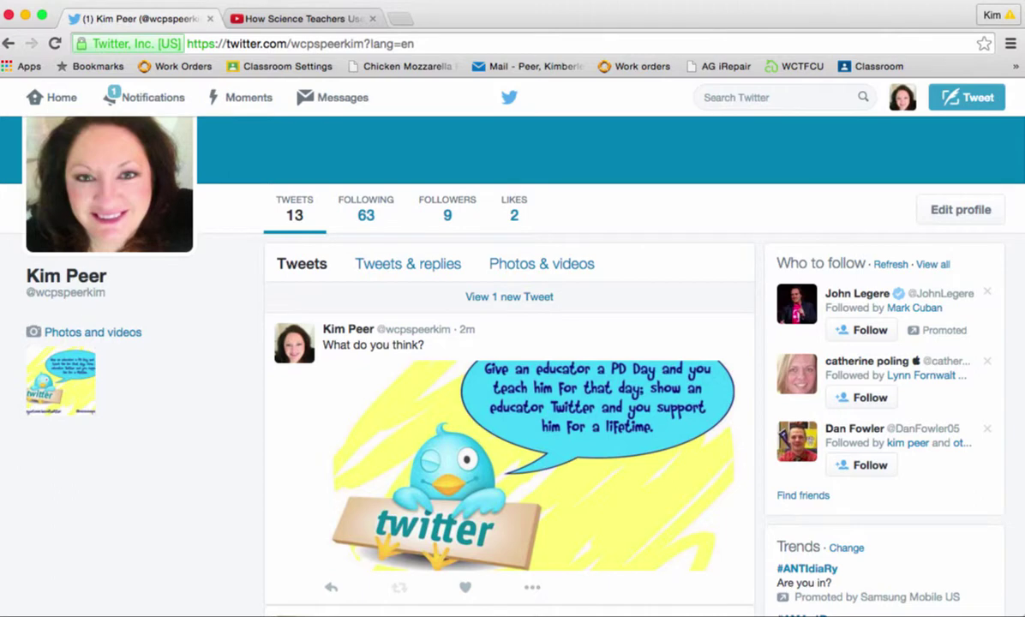
Switch to the YouTube video "How Science Teachers Use Twitter for Professional Learning Networks" and share it to Twitter.
{"action": "left_click", "coordinate": [323, 22]}
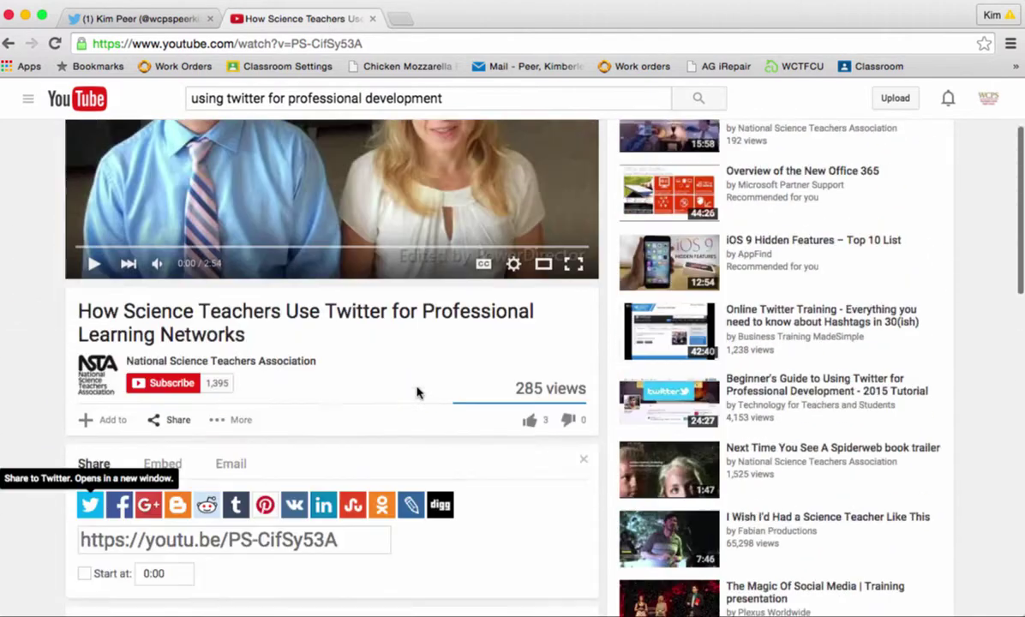
{"action": "scroll", "coordinate": [416, 393], "scroll_direction": "up", "scroll_amount": 3}
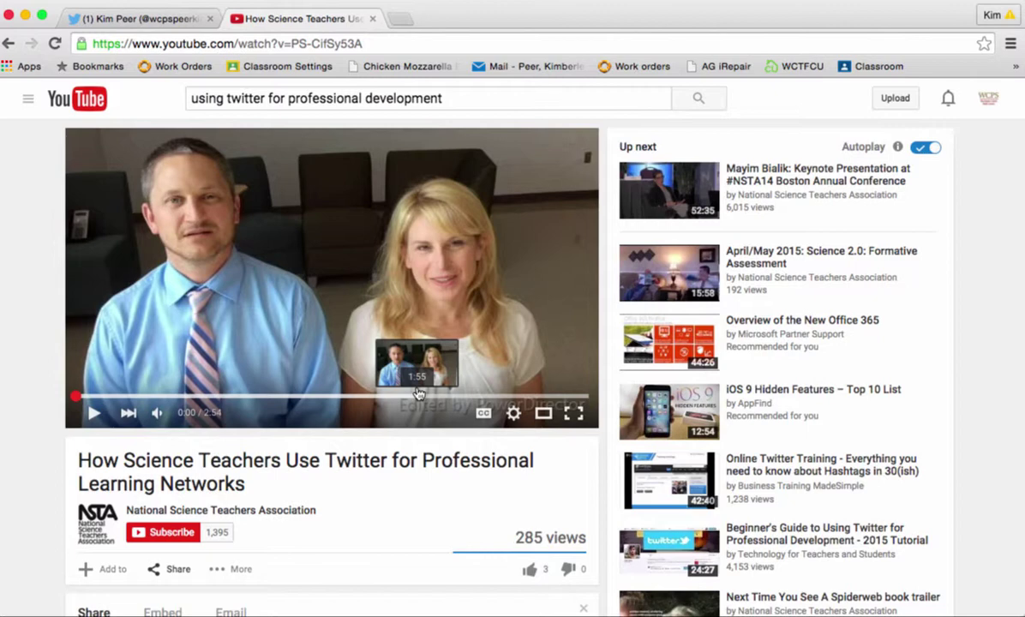
{"action": "scroll", "coordinate": [355, 499], "scroll_direction": "down", "scroll_amount": 1}
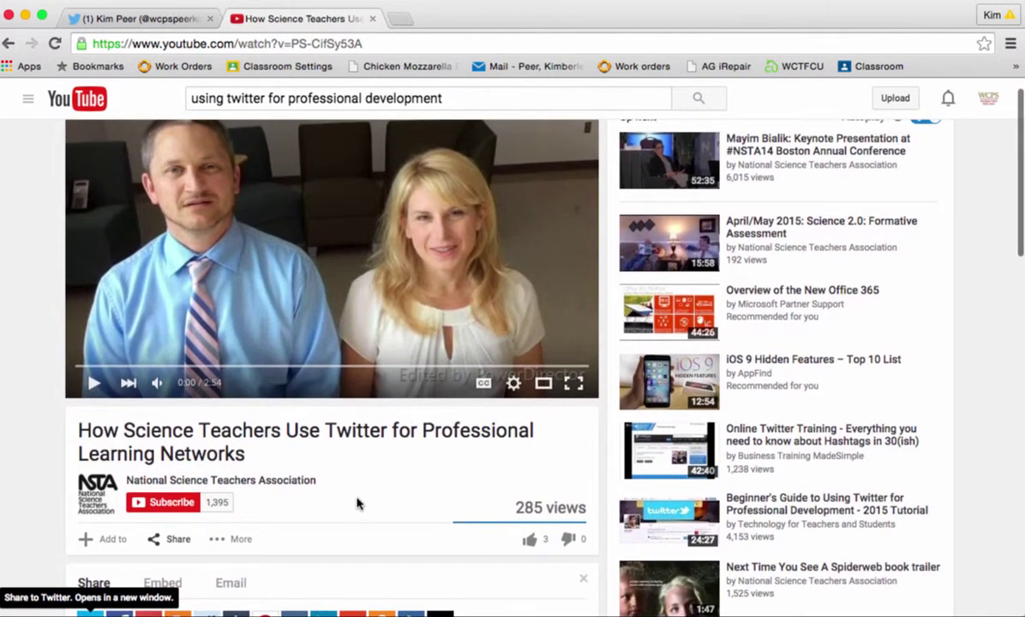
{"action": "scroll", "coordinate": [356, 503], "scroll_direction": "down", "scroll_amount": 1}
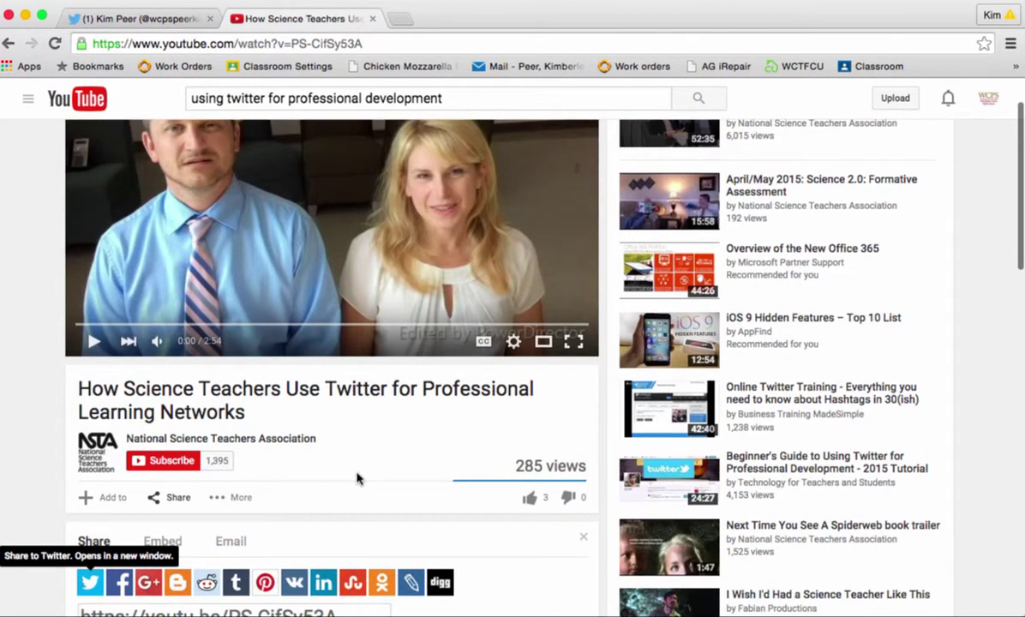
{"action": "left_click", "coordinate": [174, 499]}
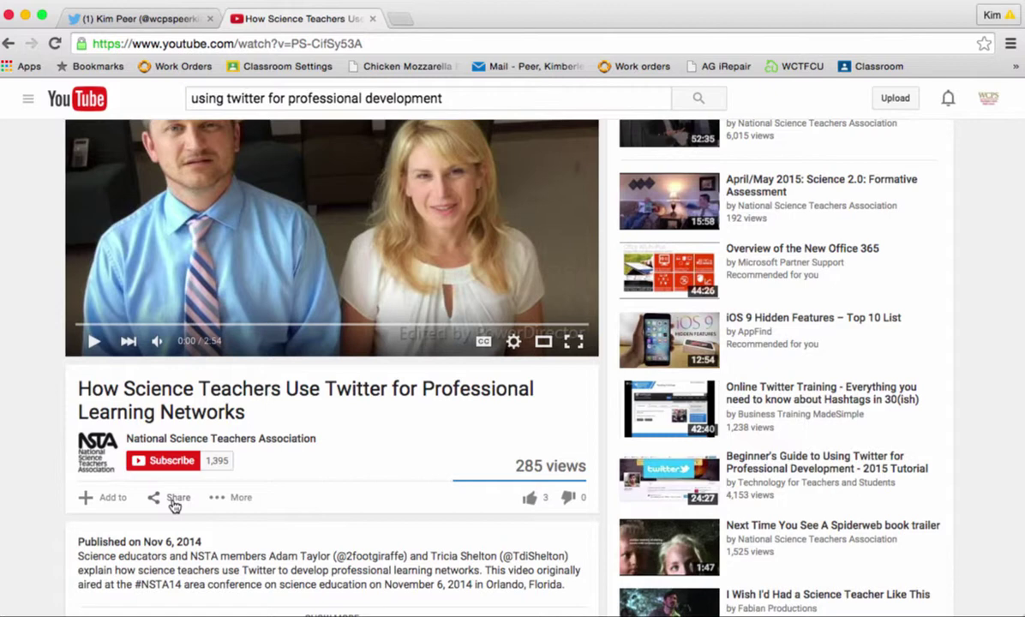
{"action": "left_click", "coordinate": [174, 499]}
{"action": "scroll", "coordinate": [175, 501], "scroll_direction": "down", "scroll_amount": 3}
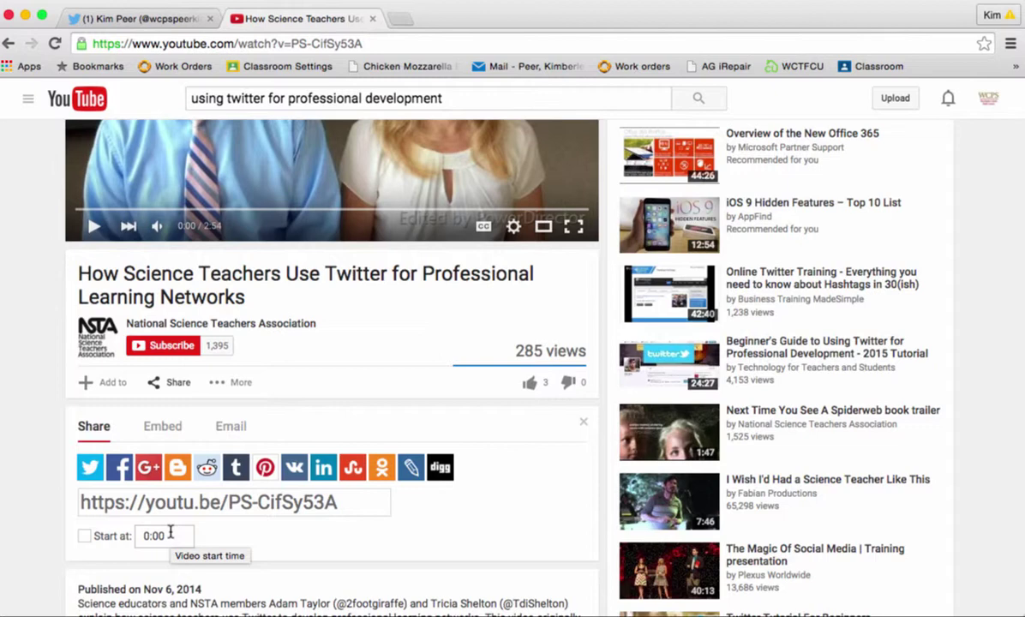
{"action": "left_click", "coordinate": [89, 470]}
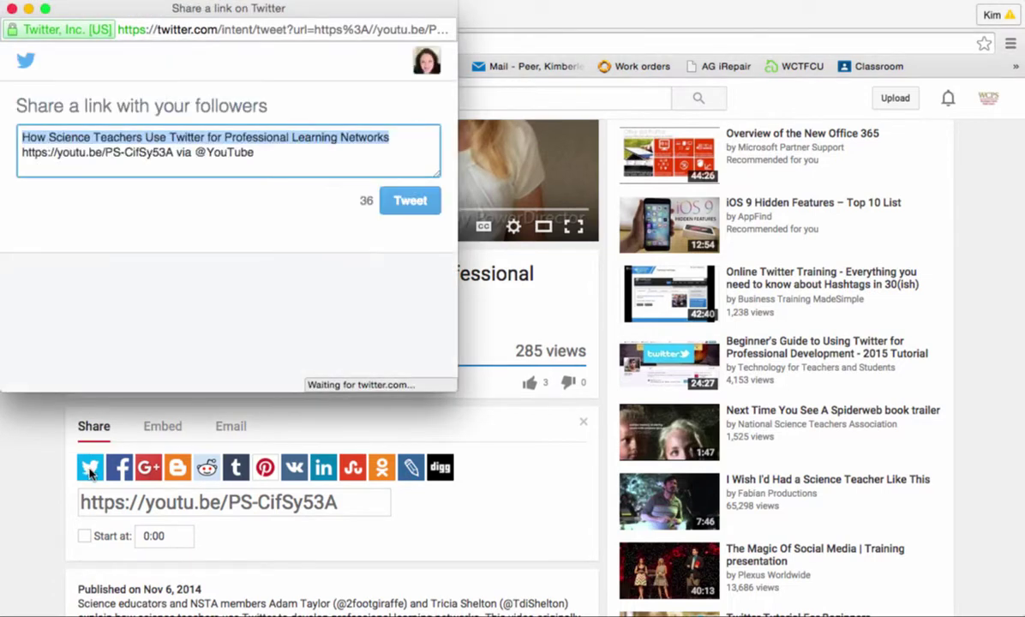
Add "Check this out science teachers!" and a blank line above the video title, post the tweet and close the sharing window.
{"action": "key", "text": "Left"}
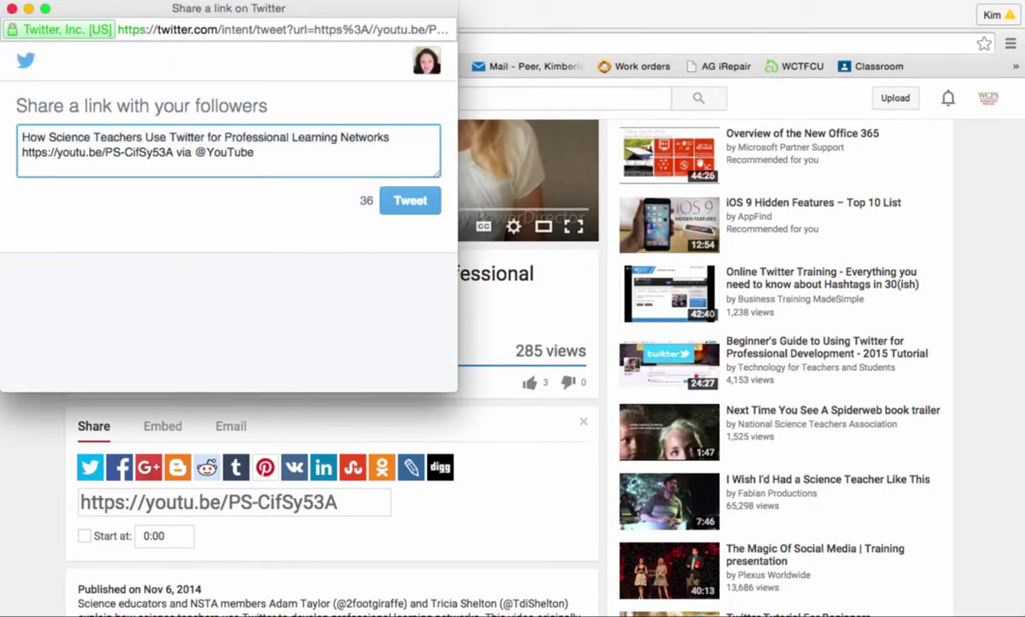
{"action": "key", "text": "Return"}
{"action": "key", "text": "Return"}
{"action": "key", "text": "Up"}
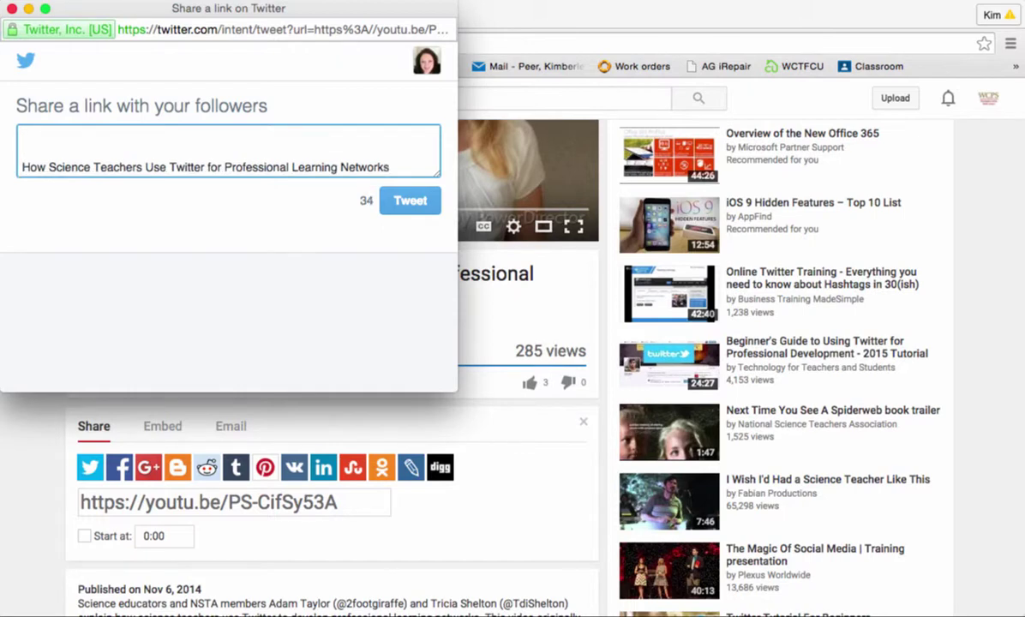
{"action": "type", "text": "Che"}
{"action": "type", "text": "ck this out sc"}
{"action": "type", "text": "ien  How Scie"}
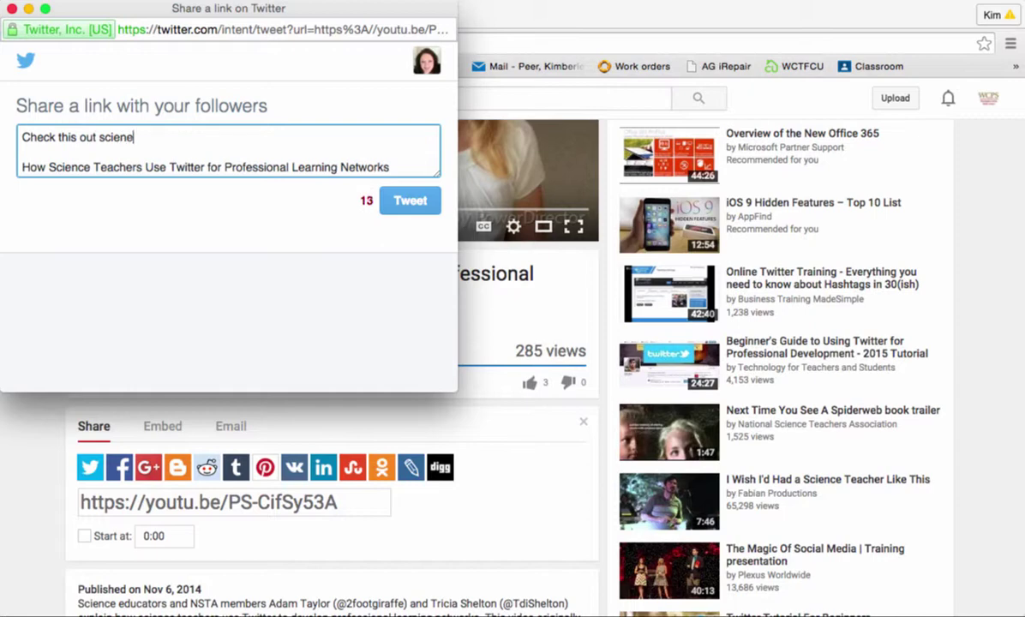
{"action": "key", "text": "BackSpace"}
{"action": "key", "text": "BackSpace"}
{"action": "type", "text": "e teachers!"}
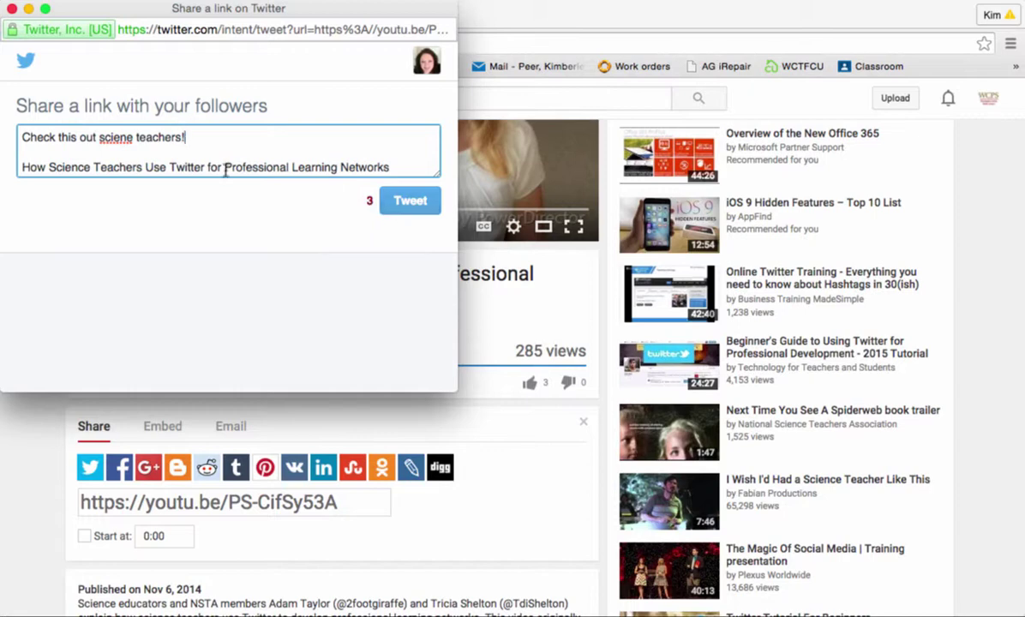
{"action": "left_click", "coordinate": [125, 139]}
{"action": "type", "text": "c"}
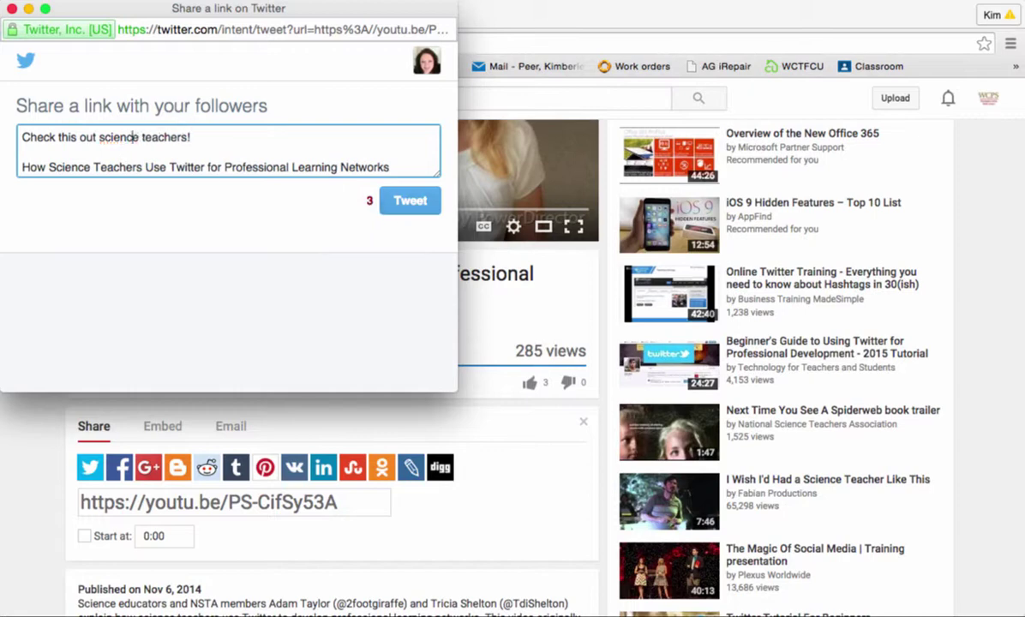
{"action": "left_click", "coordinate": [411, 206]}
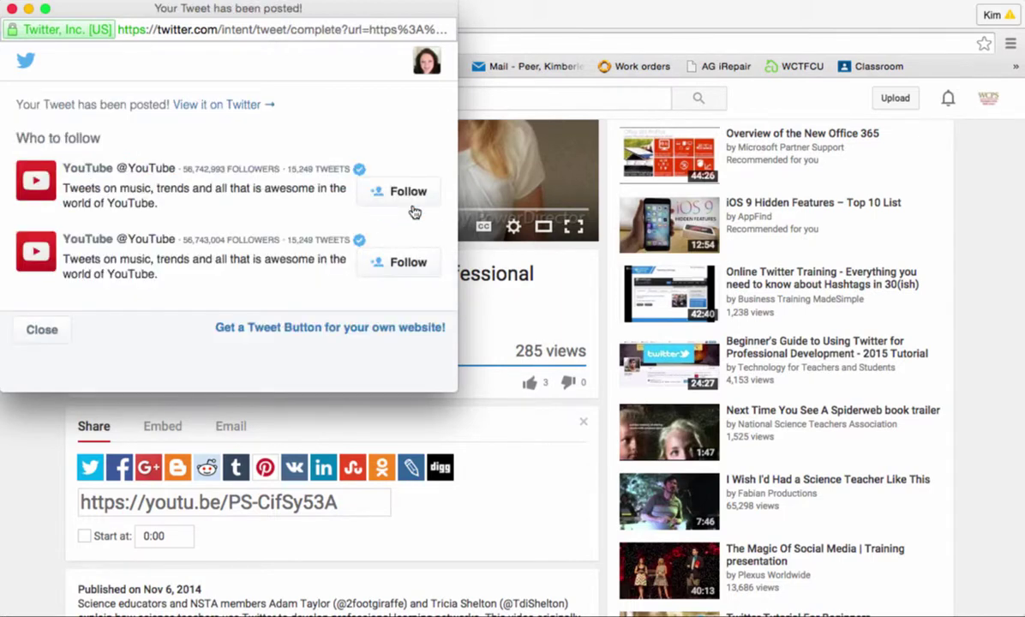
{"action": "left_click", "coordinate": [11, 10]}
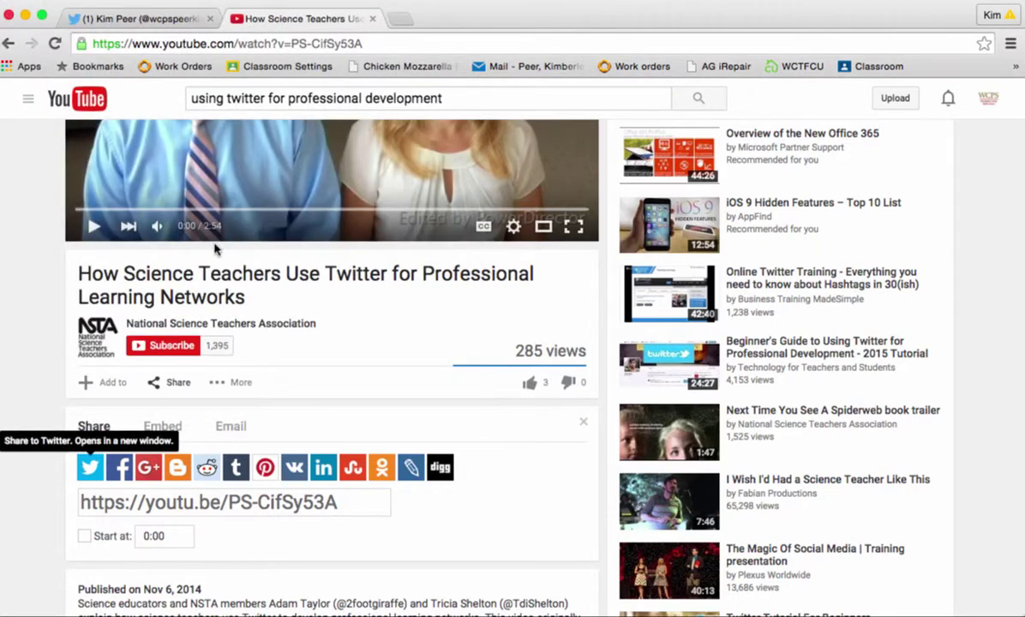
Return to the Twitter profile, reload it and expand the media of the newly shared video tweet.
{"action": "left_click", "coordinate": [154, 19]}
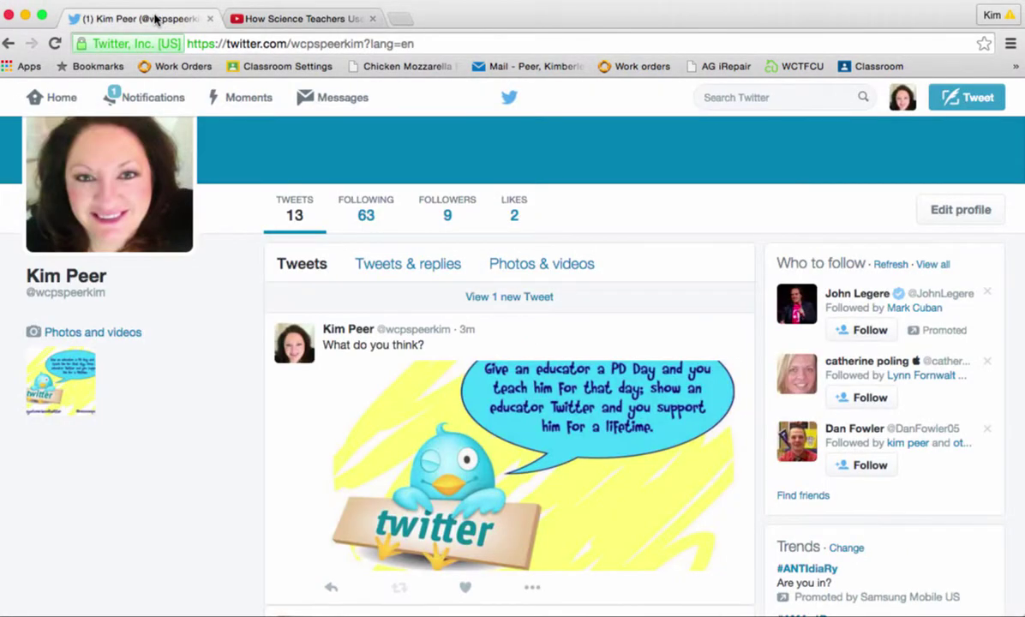
{"action": "left_click", "coordinate": [54, 43]}
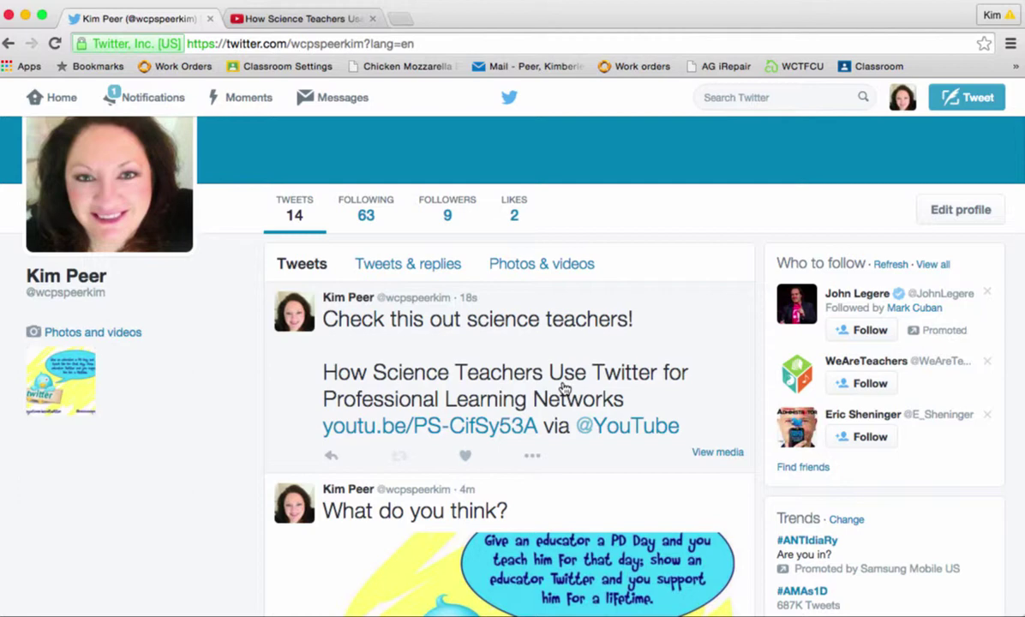
{"action": "left_click", "coordinate": [717, 454]}
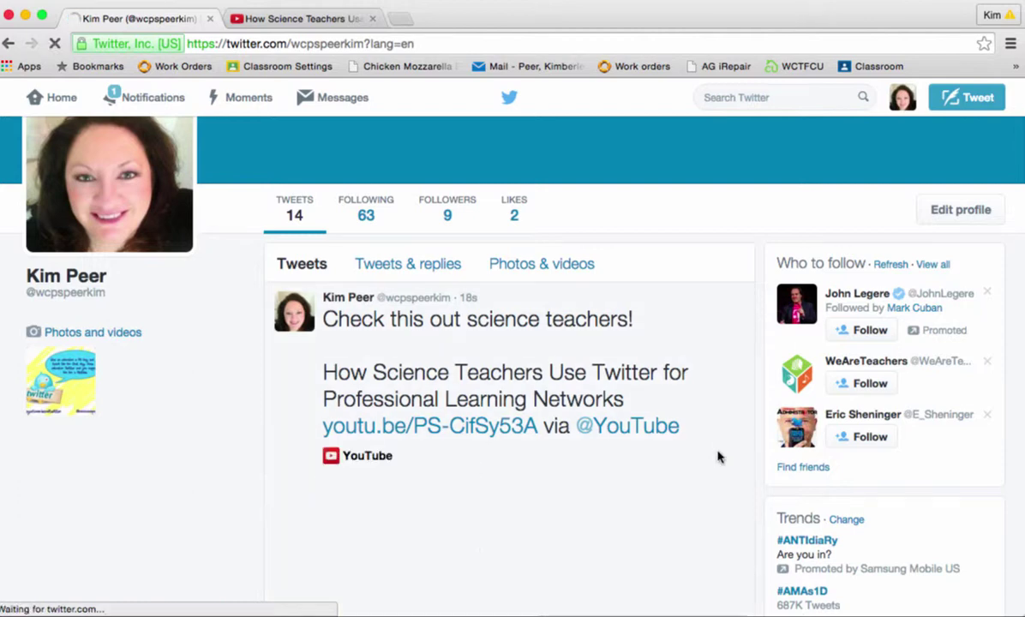
{"action": "scroll", "coordinate": [718, 456], "scroll_direction": "down", "scroll_amount": 3}
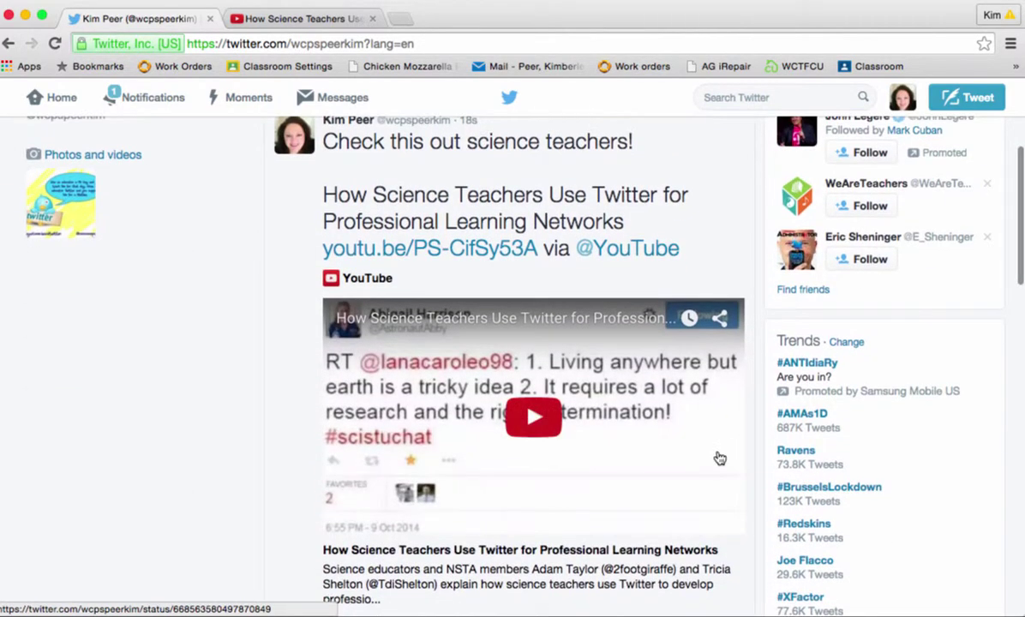